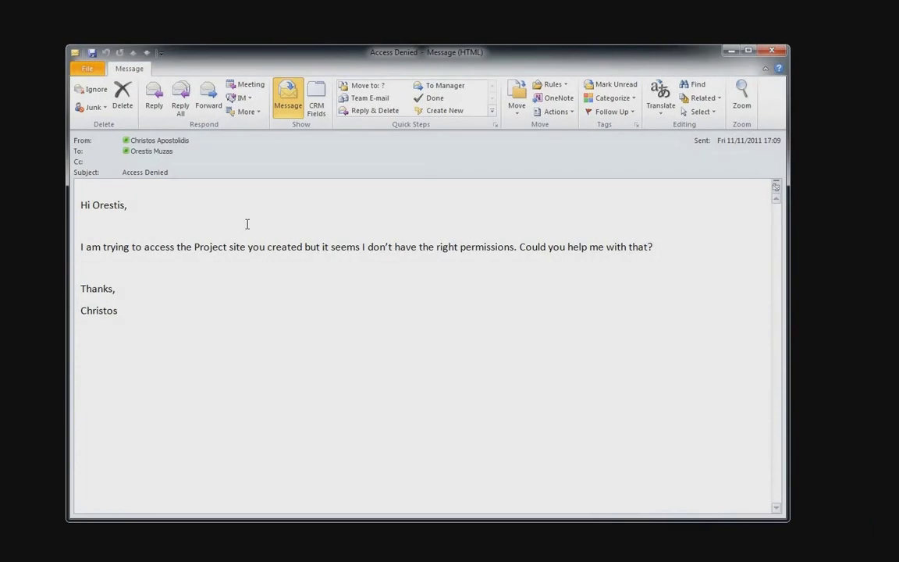
- Start an IM with the e-mail's sender from the contact card and ask for the Project site link
left_click(162, 141)
mouse_move(129, 143)
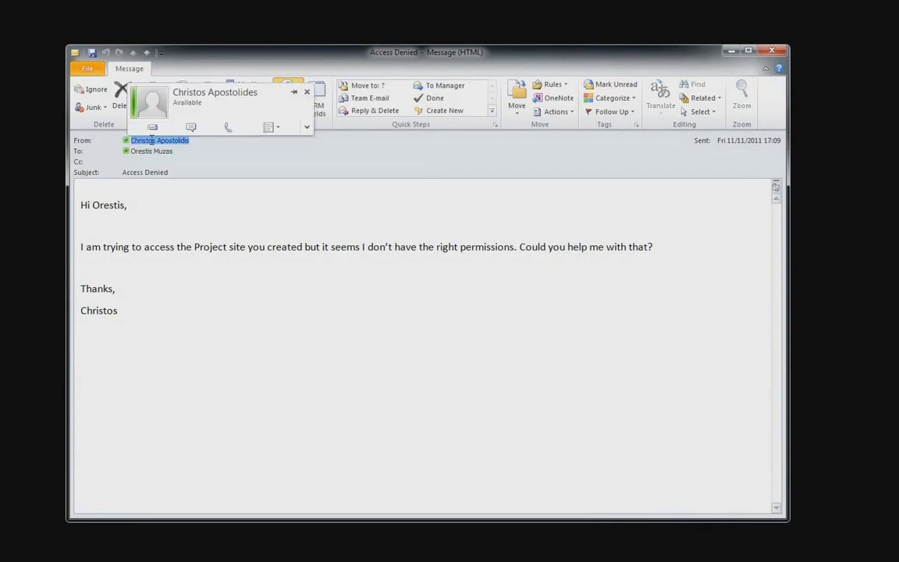
left_click(188, 129)
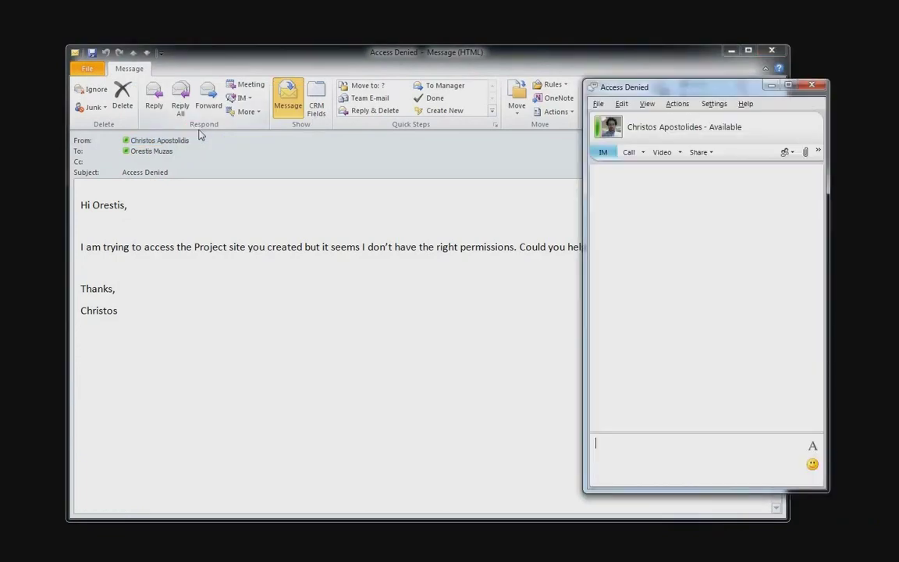
left_click_drag(662, 89, 579, 94)
left_click(584, 475)
type("Hi Christos, can you send me the link of the Project site?")
key("Return")
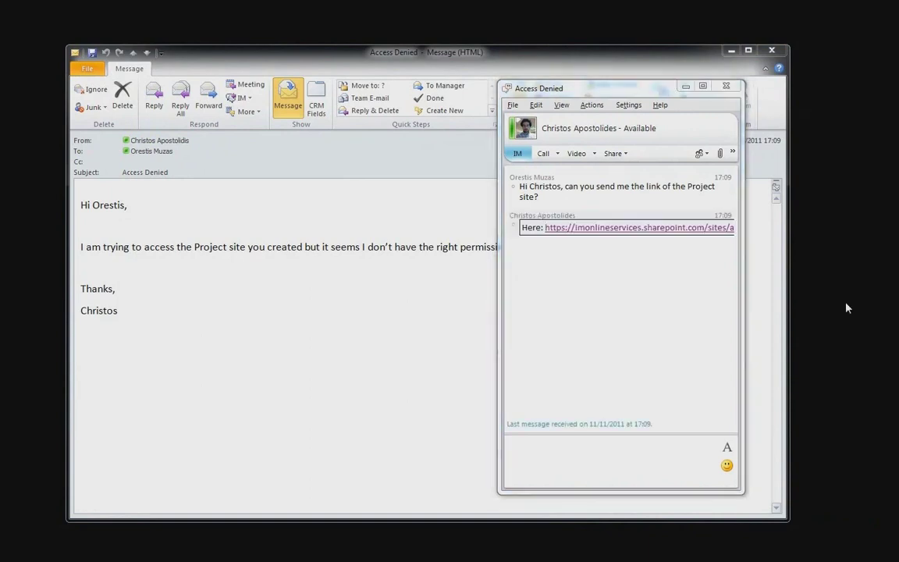
- Open the Project site link from the chat in a maximized browser
left_click(607, 227)
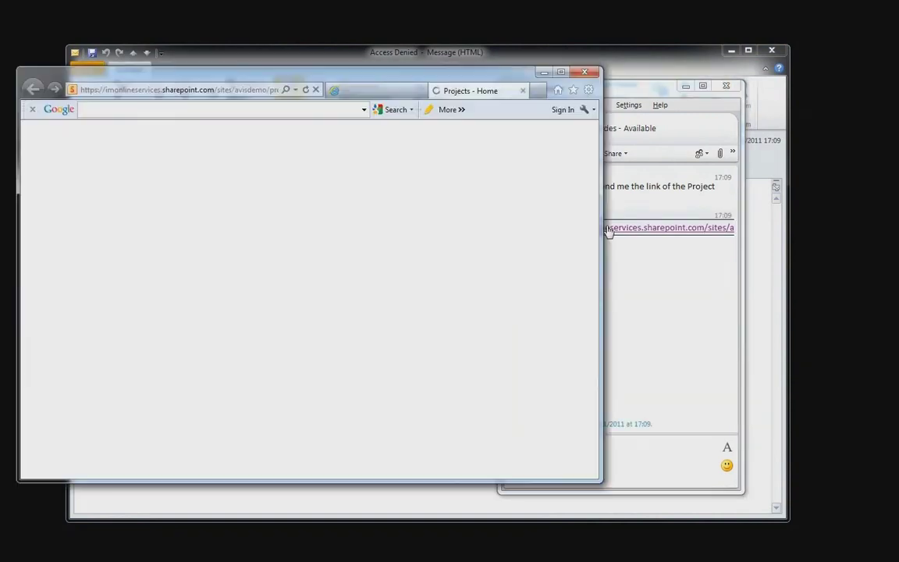
left_click_drag(383, 76, 484, 75)
left_click_drag(588, 91, 588, 2)
- Share the Projects site with the requester as a Visitor, checking the name before sharing
left_click(23, 75)
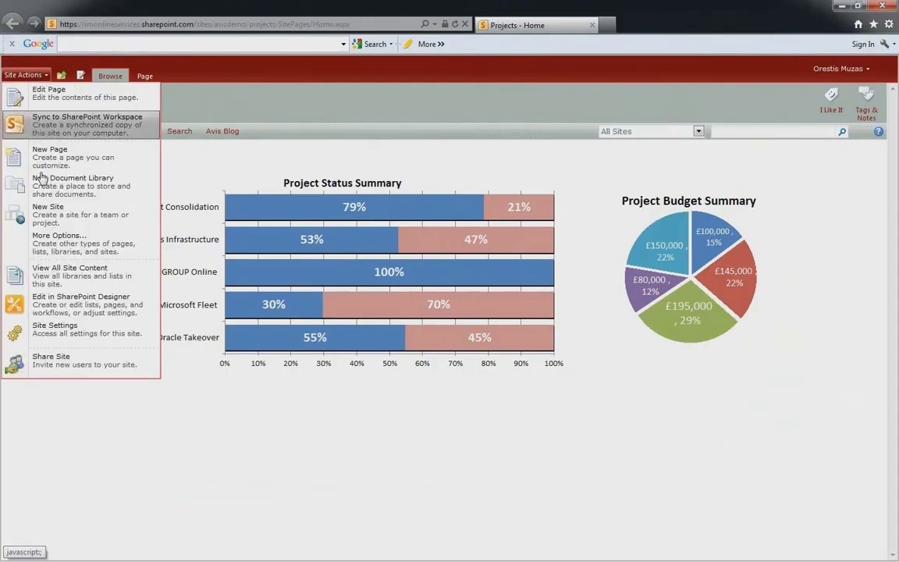
left_click(76, 367)
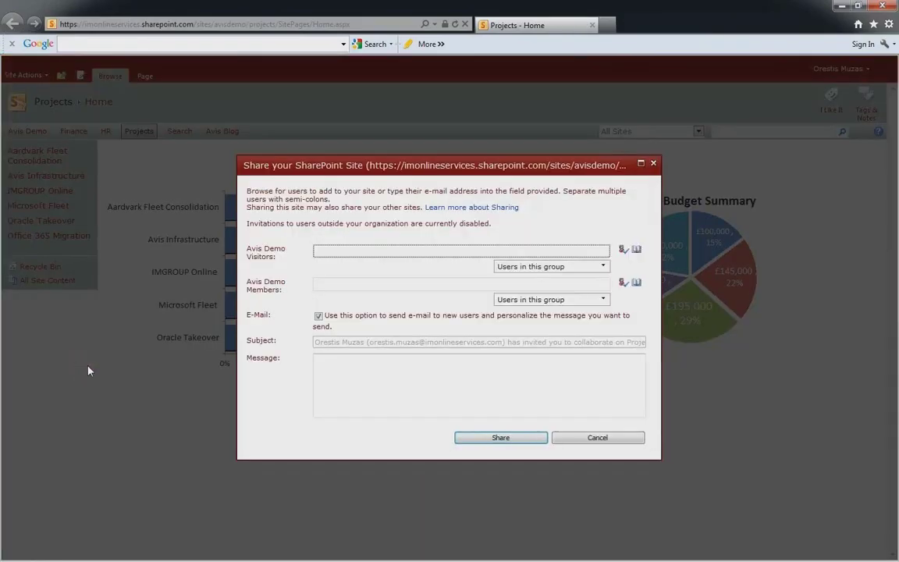
left_click(339, 250)
left_click(622, 249)
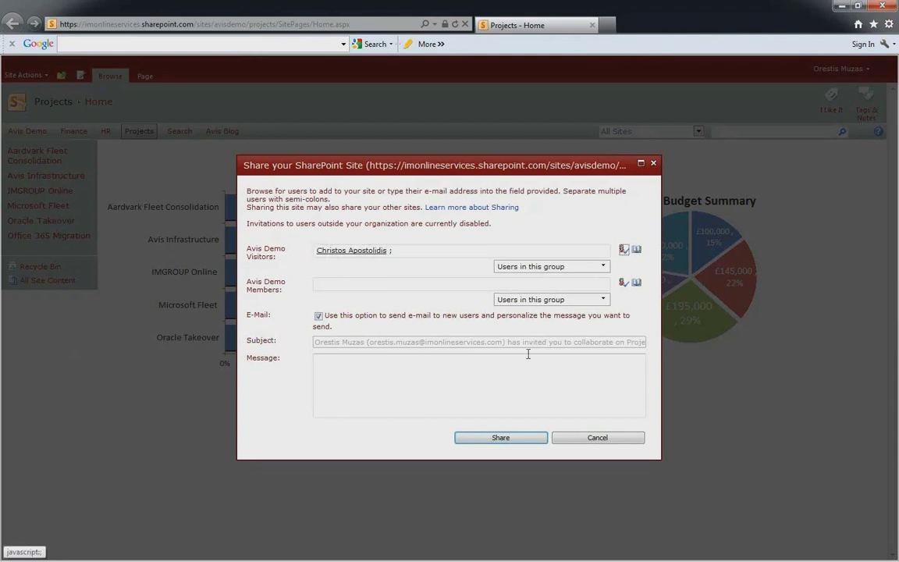
left_click(500, 438)
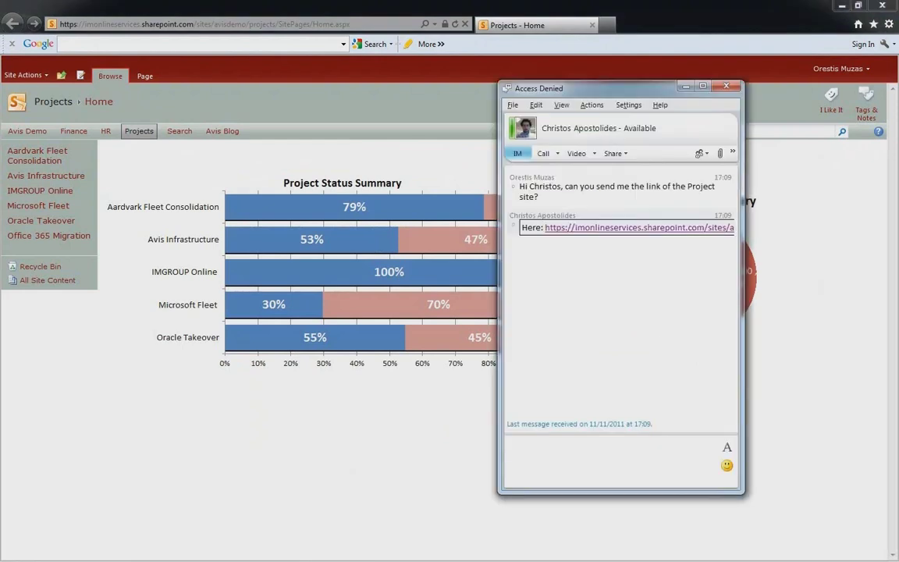
- Reply 'Done!' in the Lync conversation
left_click(602, 451)
type("Done!")
key("Return")
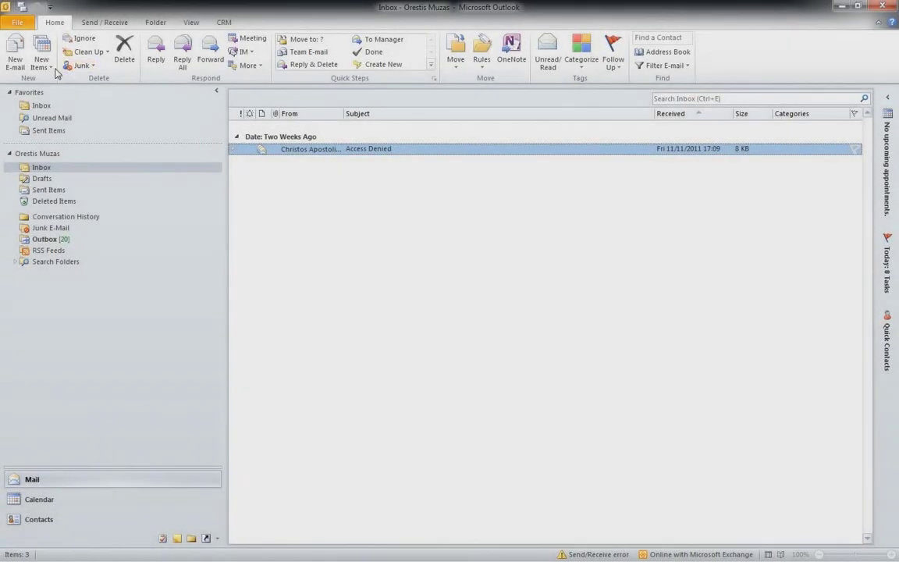
- Send a new online meeting 'Team Meeting For Office 365' to two suggested attendees
left_click(51, 68)
left_click(62, 223)
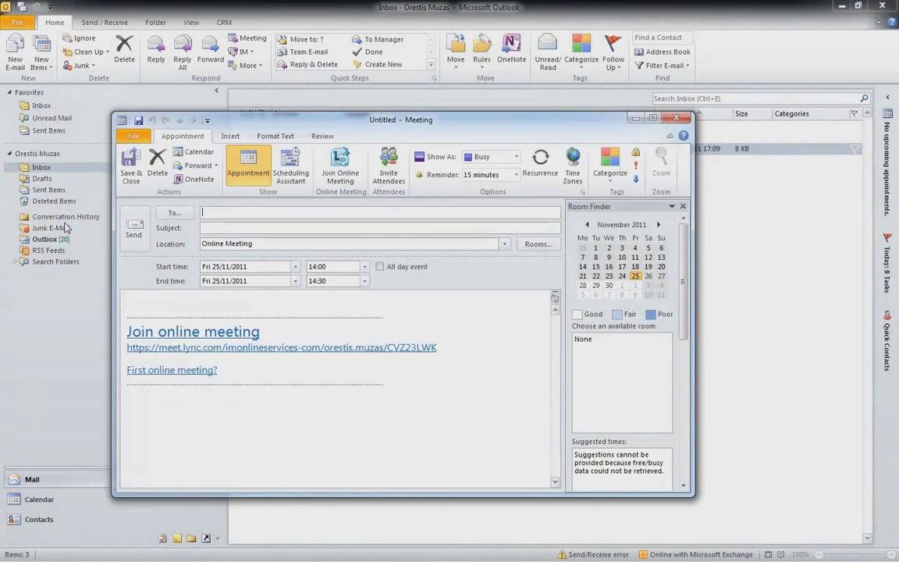
key("Return")
key("Tab")
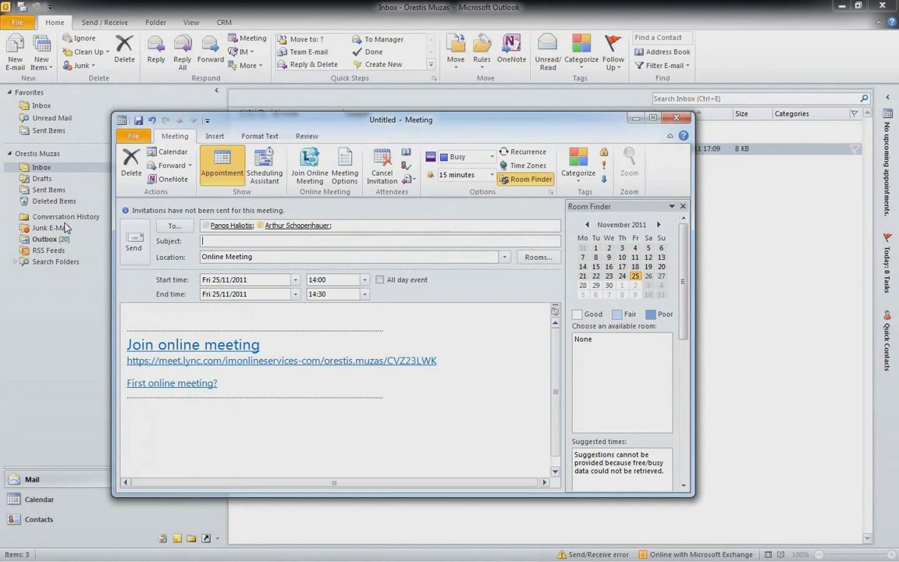
type("Team Meeting For Office 365")
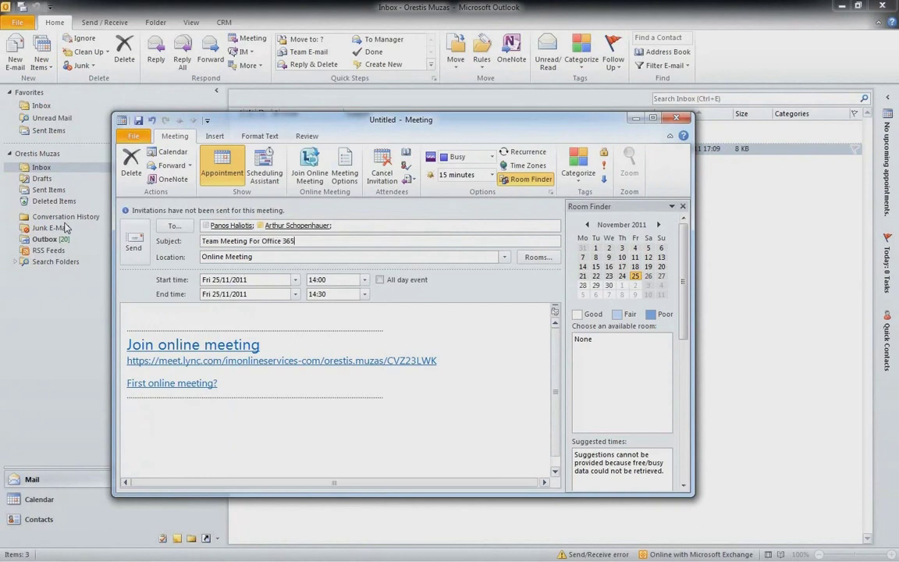
left_click(134, 247)
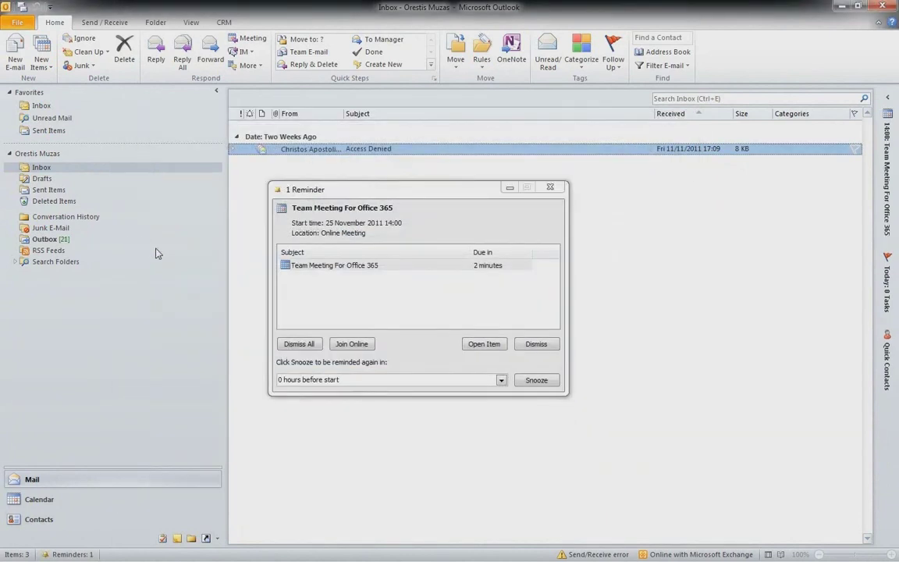
- Snooze the reminder, join the Team Meeting online, close the reminder and show the Share options
left_click(534, 381)
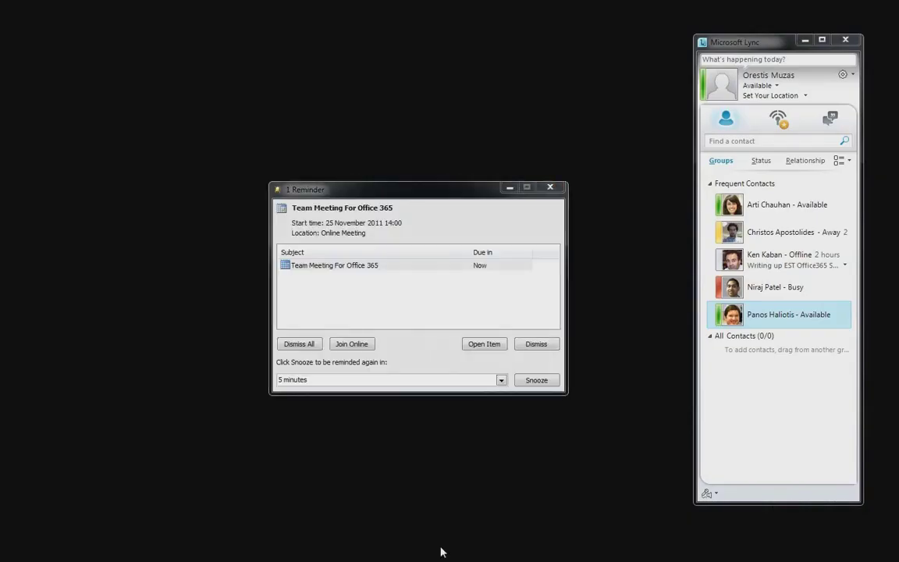
left_click(354, 344)
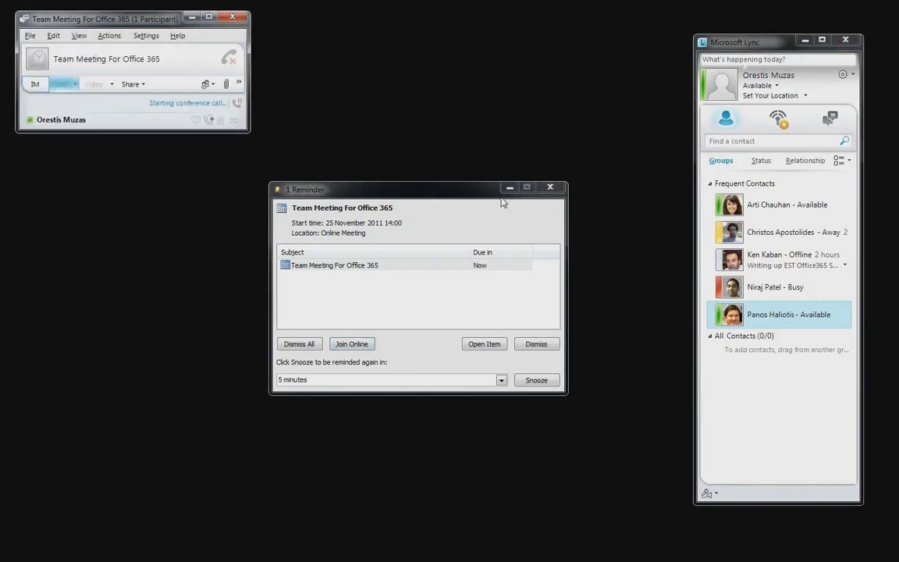
left_click(550, 188)
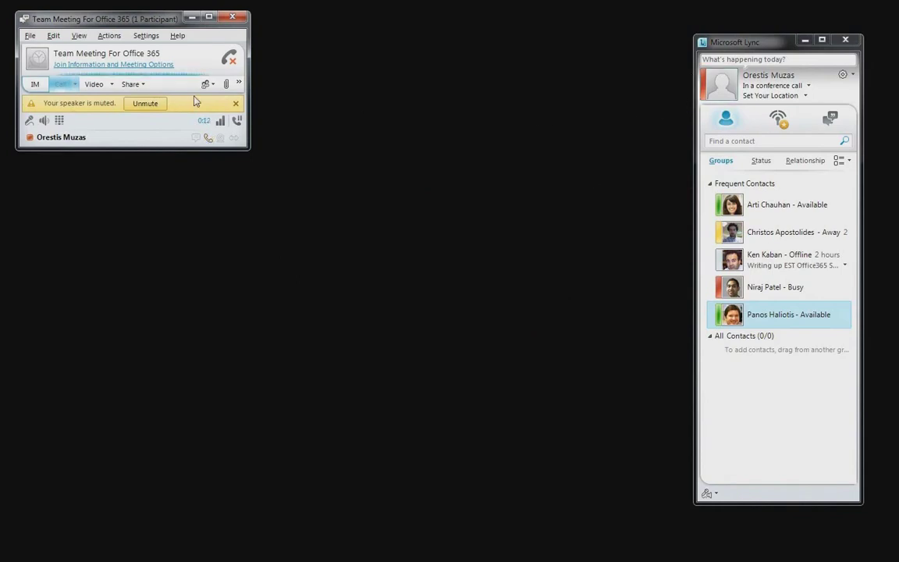
left_click(142, 86)
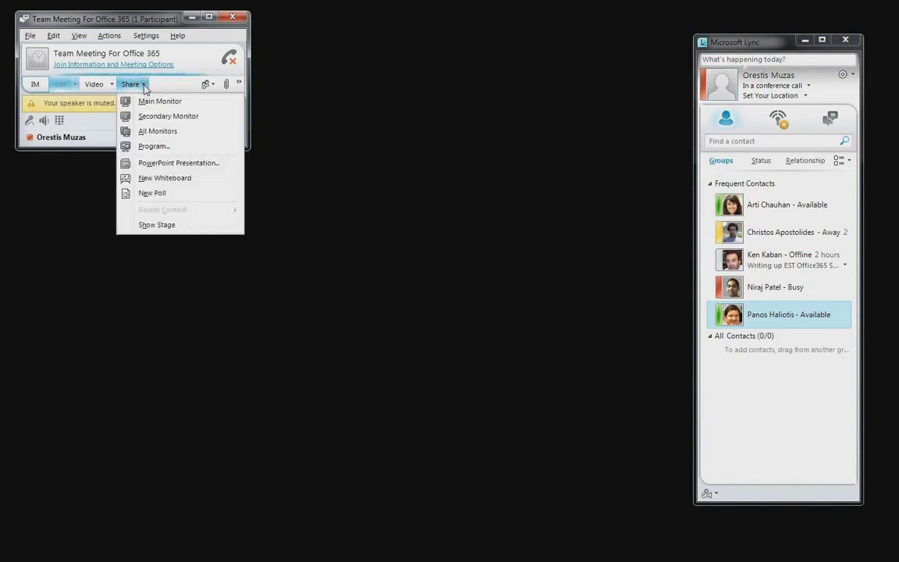
- Start a new whiteboard, add the IMGROUP text label and choose a pen colour
left_click(173, 179)
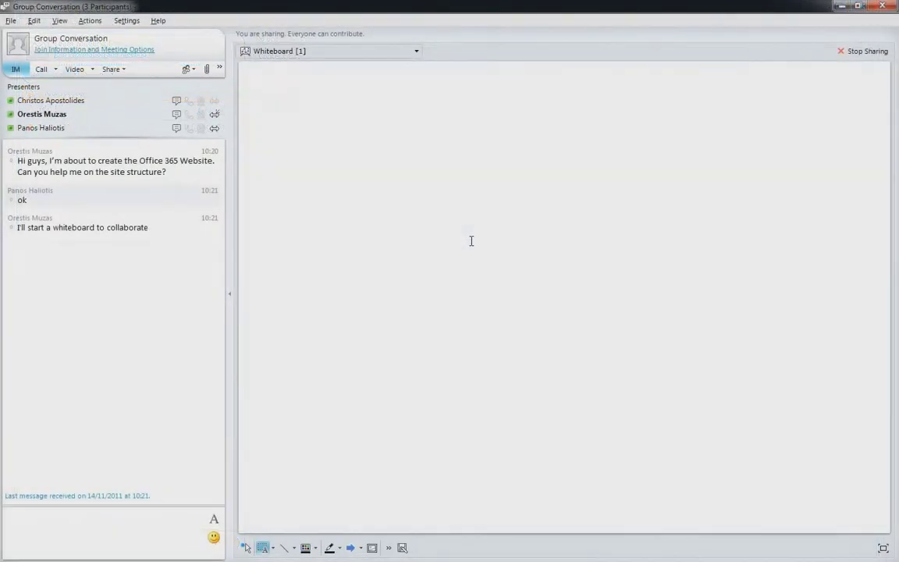
left_click(471, 241)
type("MGROUP")
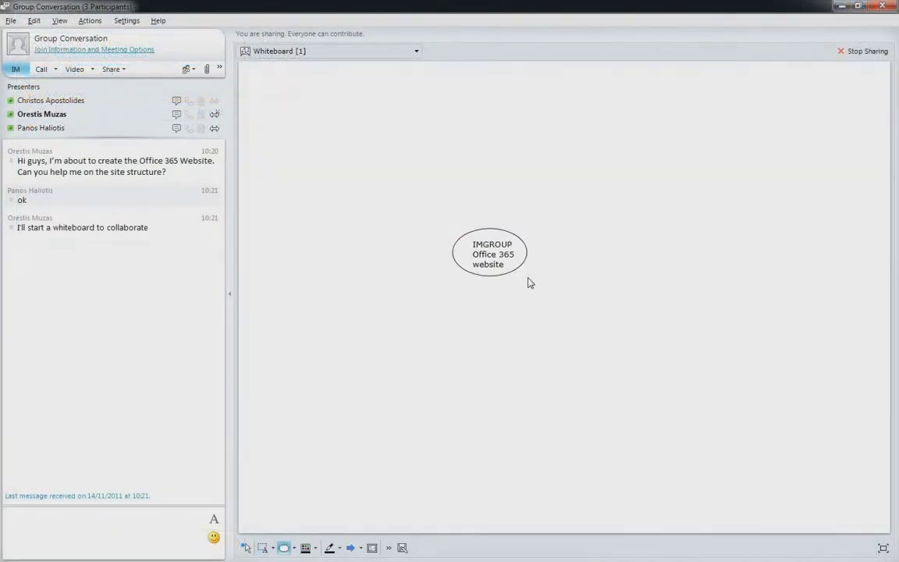
left_click(339, 547)
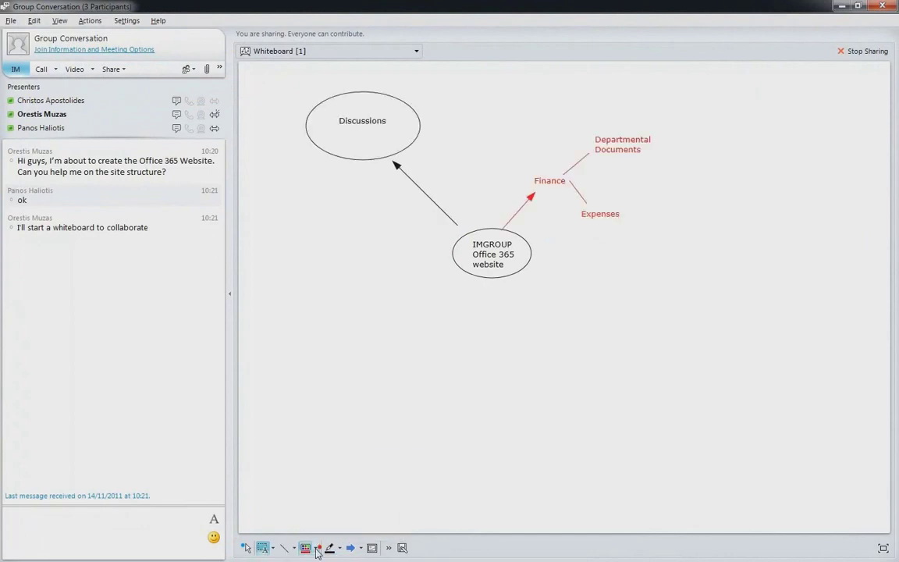
left_click(314, 548)
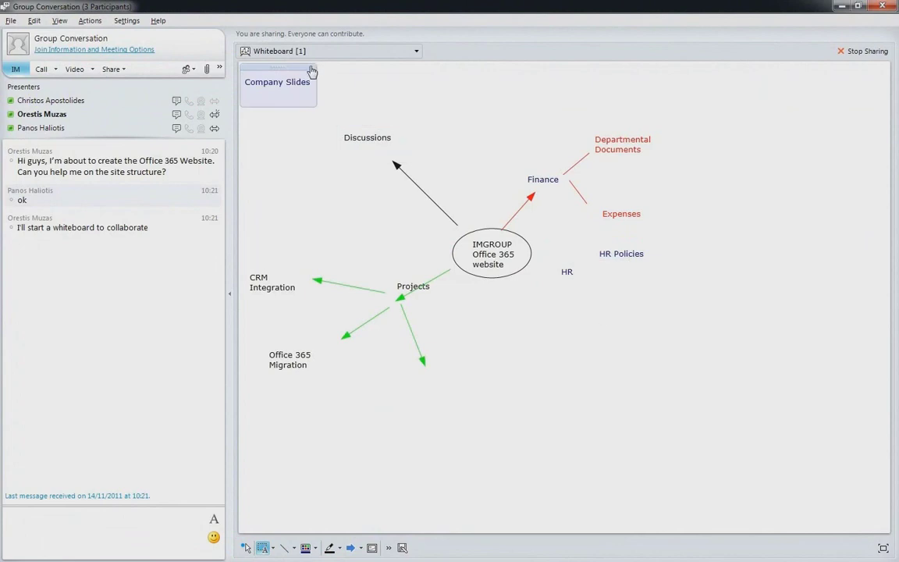
- Move Company Slides below HR Policies, select the HR items, and send the group a thanks IM
left_click_drag(312, 72, 656, 295)
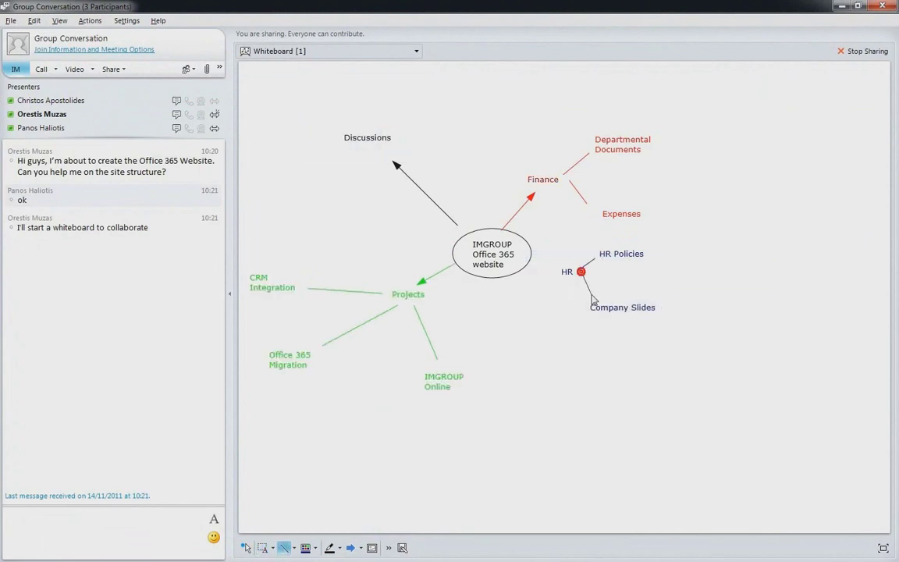
left_click_drag(698, 344, 558, 296)
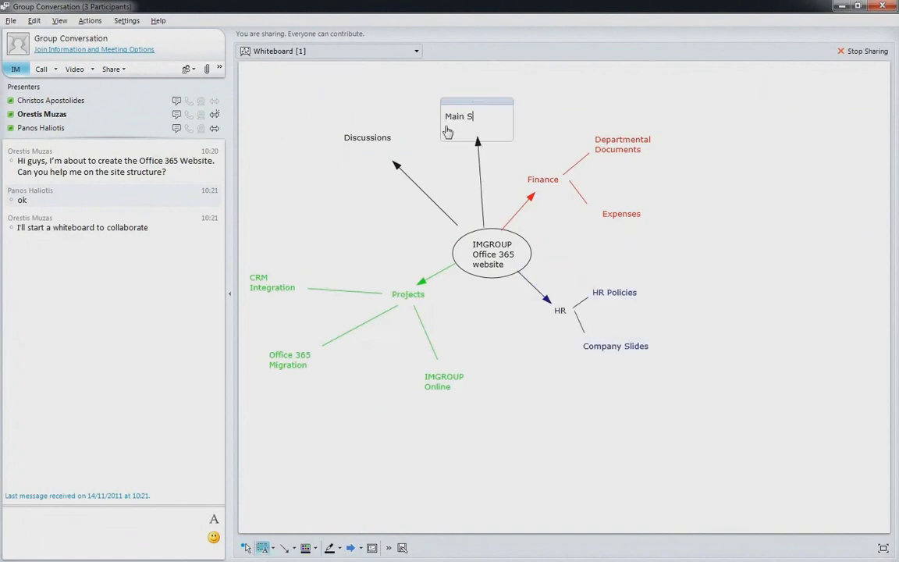
type("it")
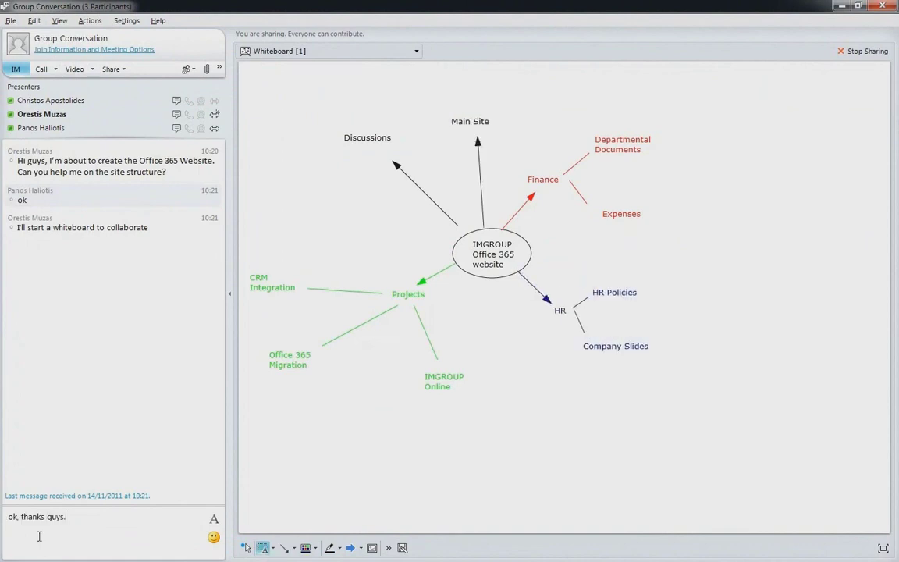
type(".")
key("Return")
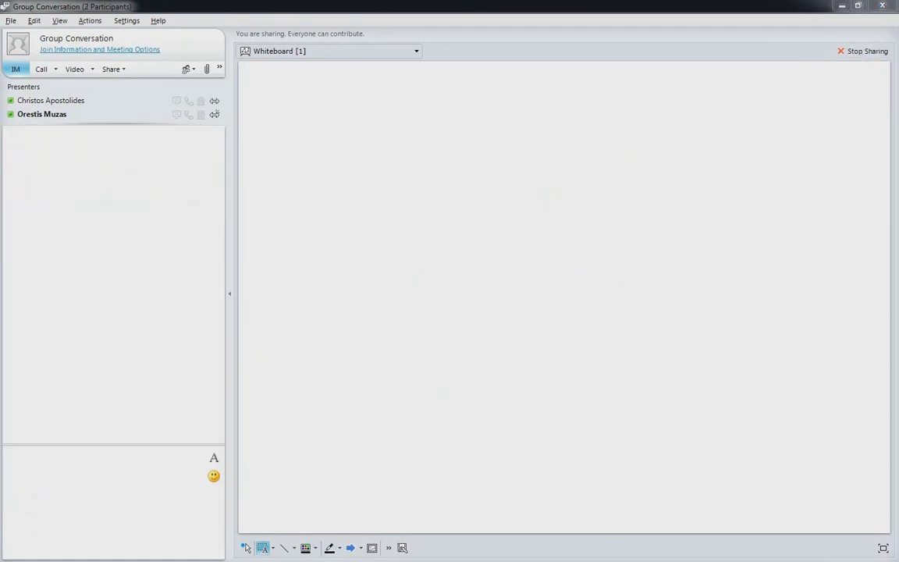
- Paste and send the message about the site layout in the chat
left_click(36, 465)
type("Check out the layout of the site.")
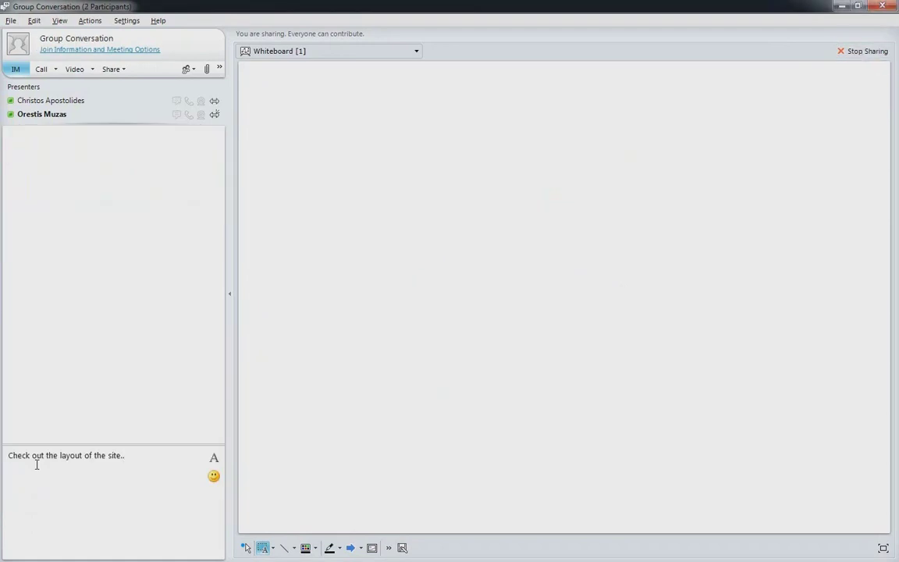
key("Return")
- Clip the Projects page charts from SharePoint and paste the clipping lower on the whiteboard
key("alt+Tab")
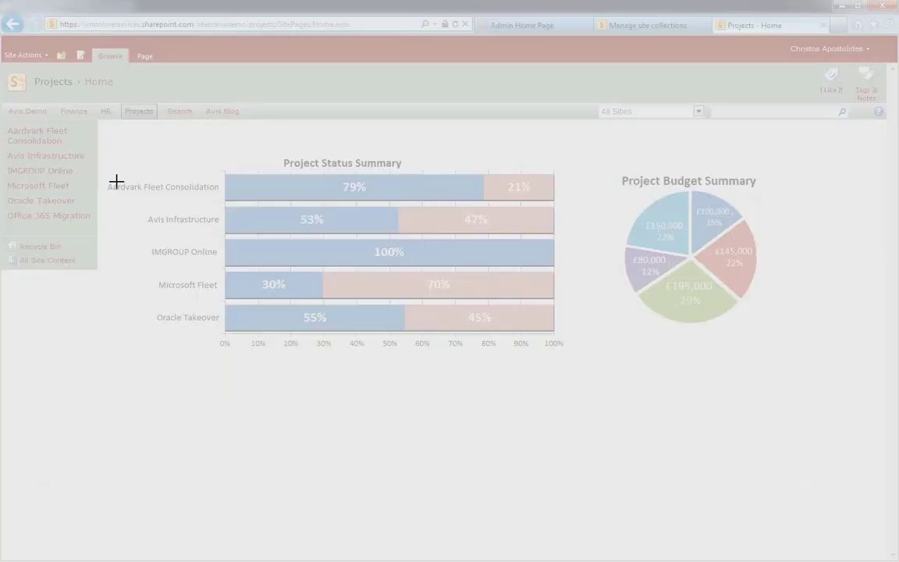
left_click_drag(101, 146, 756, 357)
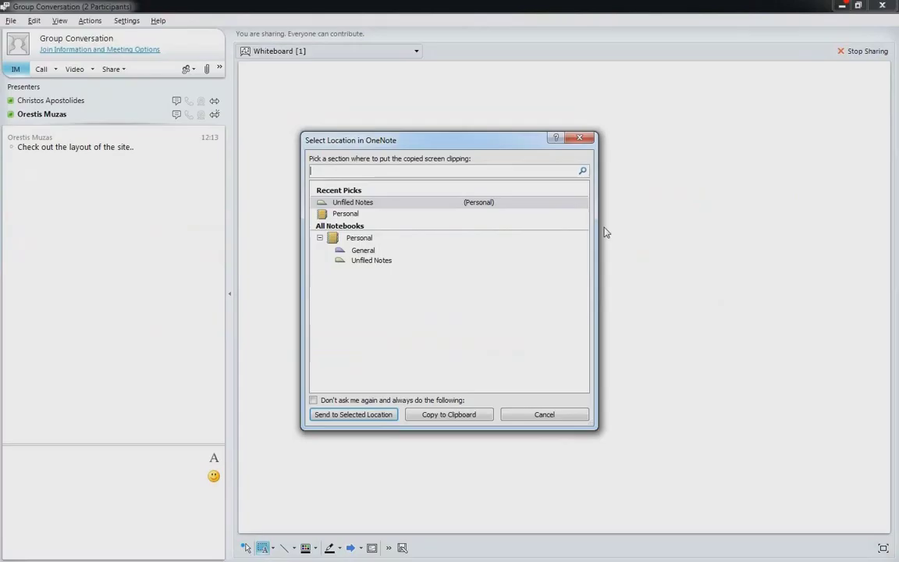
key("Escape")
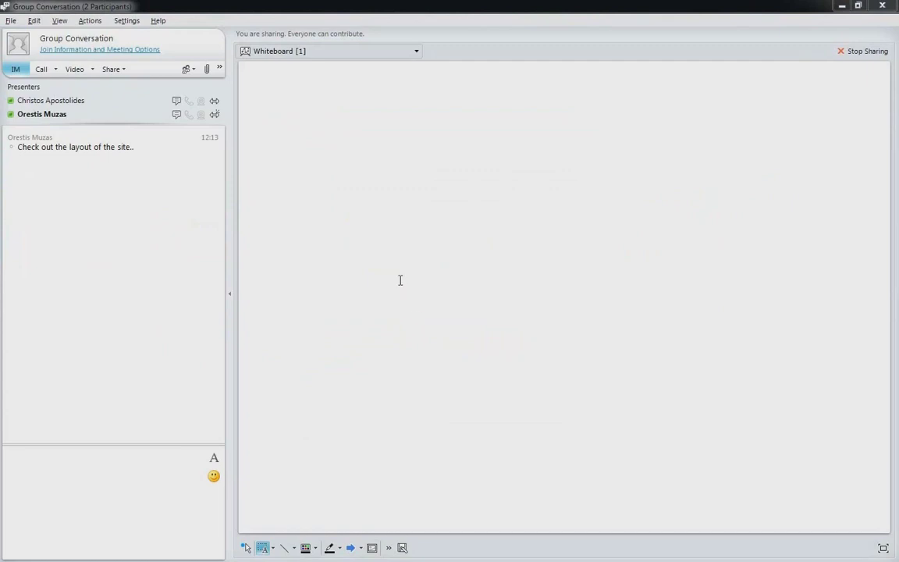
left_click(397, 249)
key("ctrl+v")
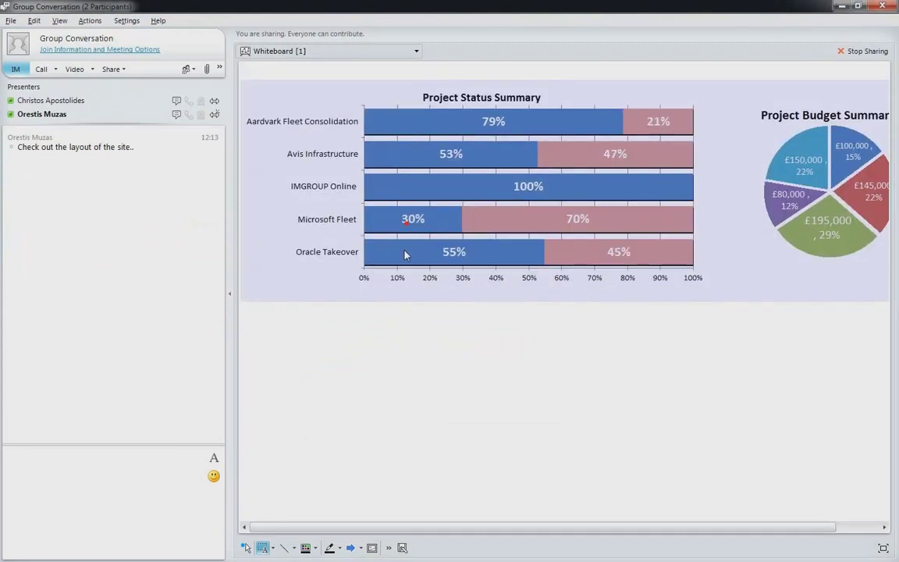
left_click_drag(404, 254, 395, 362)
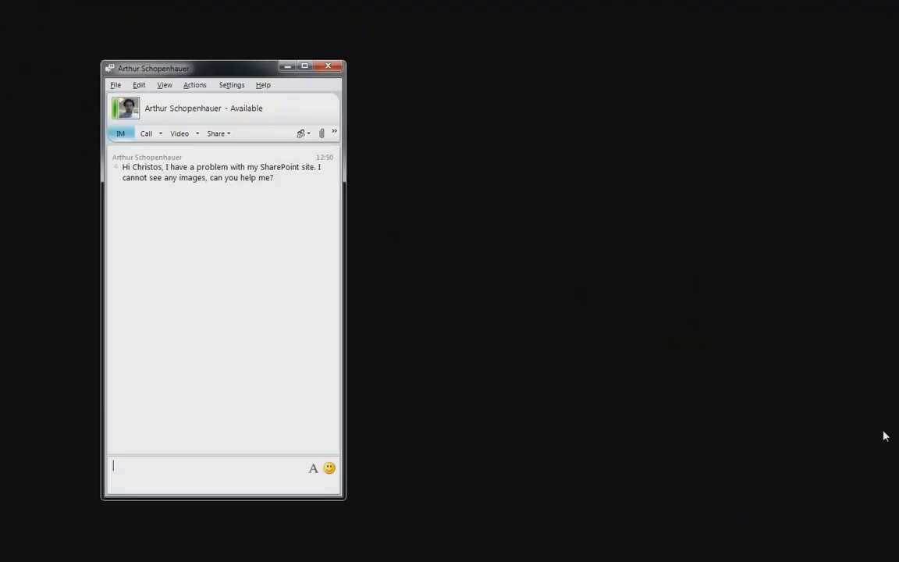
- Reply 'Give me access to sort this out for you.' and accept the contact's sharing request
type("Give me access to sort this out for you.")
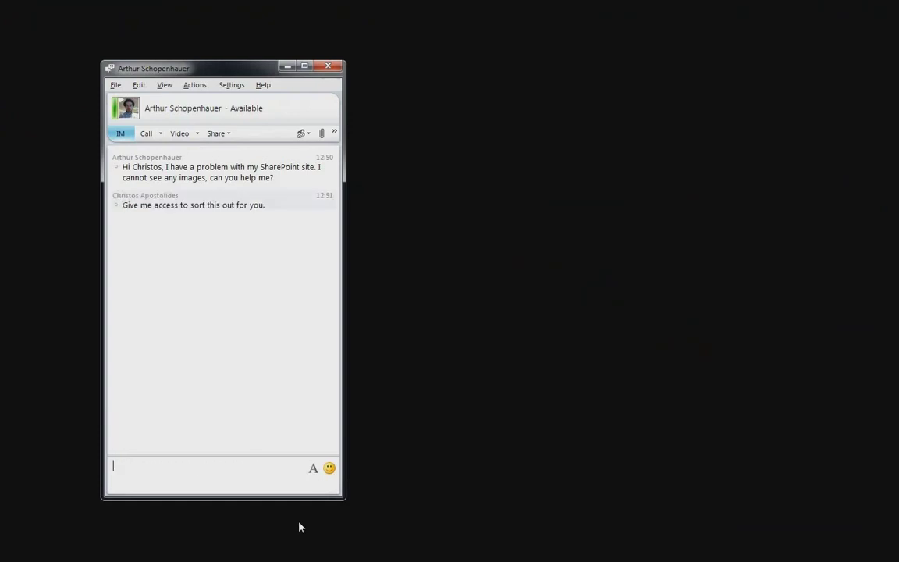
left_click_drag(247, 503, 247, 521)
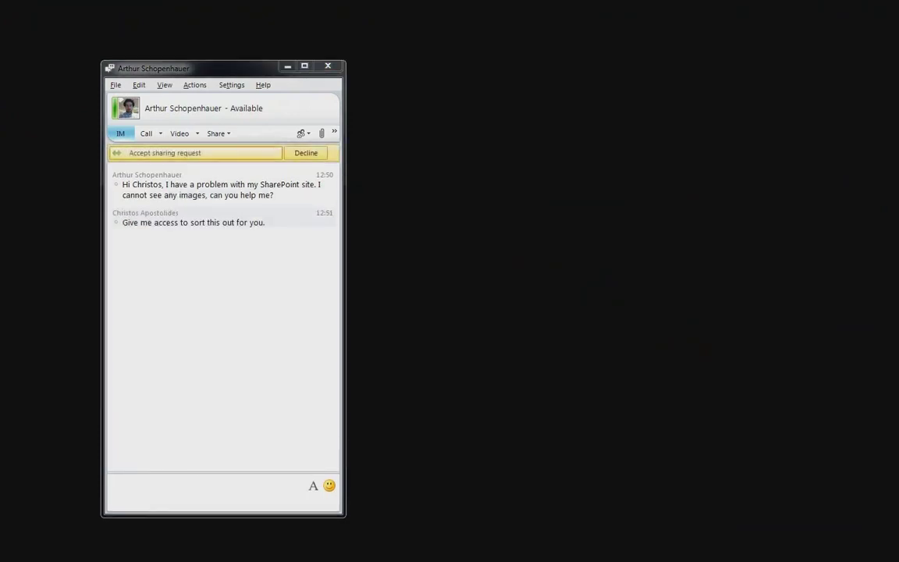
left_click(232, 153)
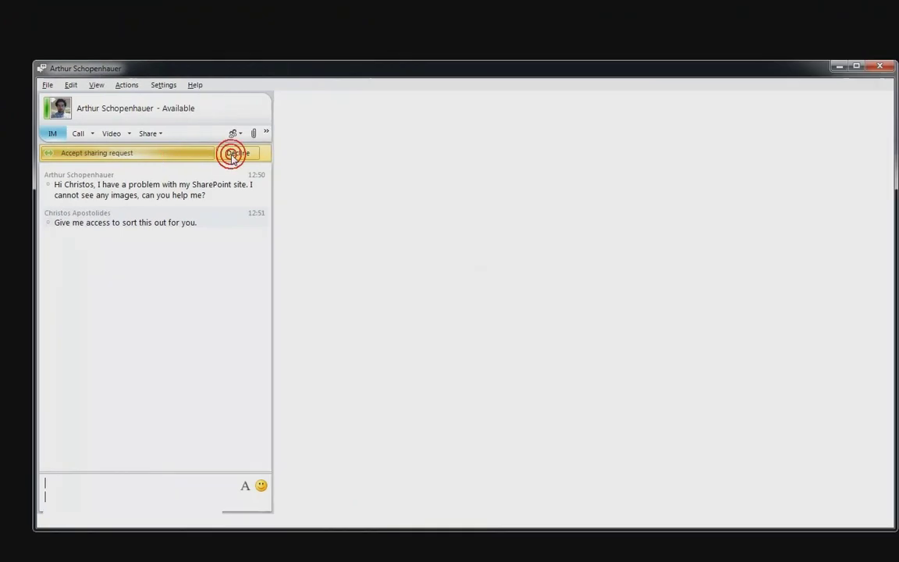
- Maximize the conversation window, then request and grant control of the shared desktop
double_click(282, 72)
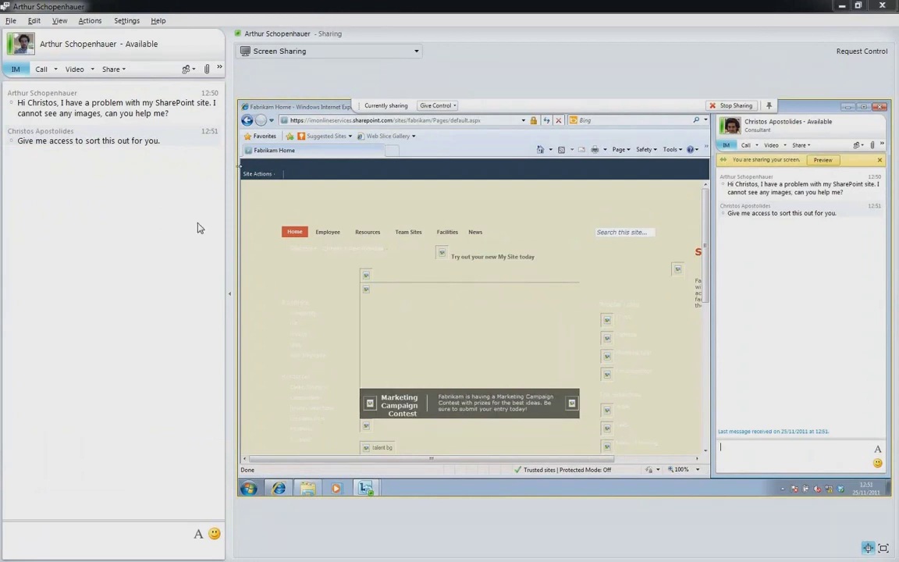
left_click(855, 52)
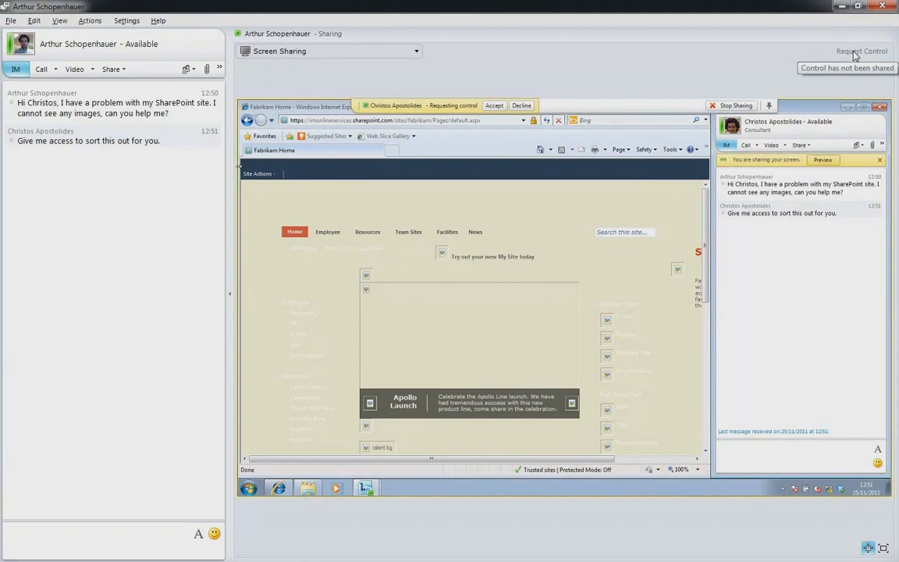
left_click(495, 106)
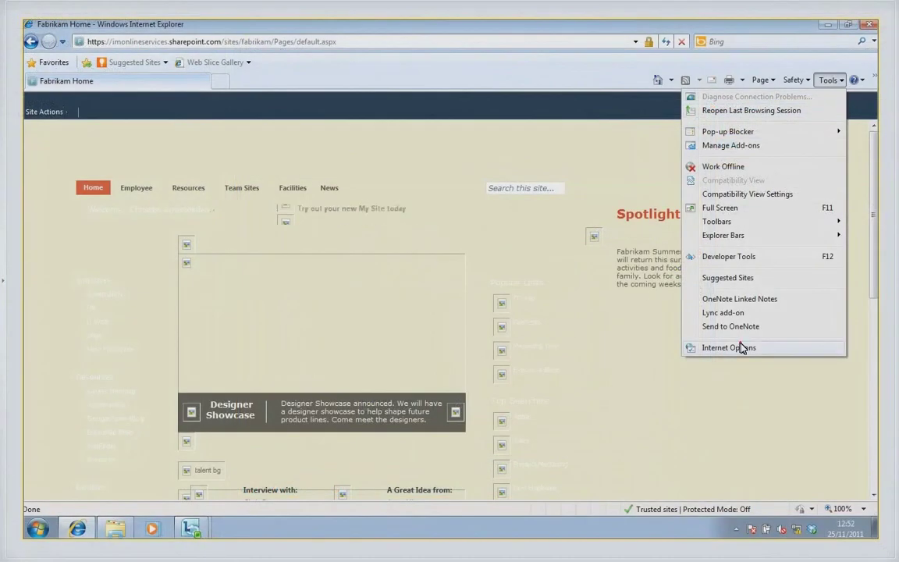
- Enable Show pictures in Internet Options' Advanced tab, apply it, and refresh with F5
left_click(742, 347)
left_click(262, 163)
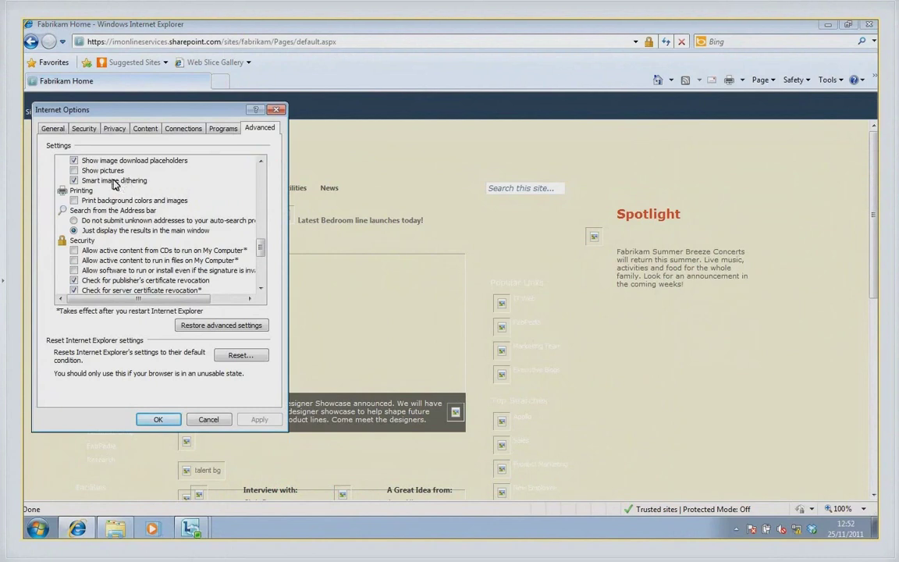
left_click(78, 170)
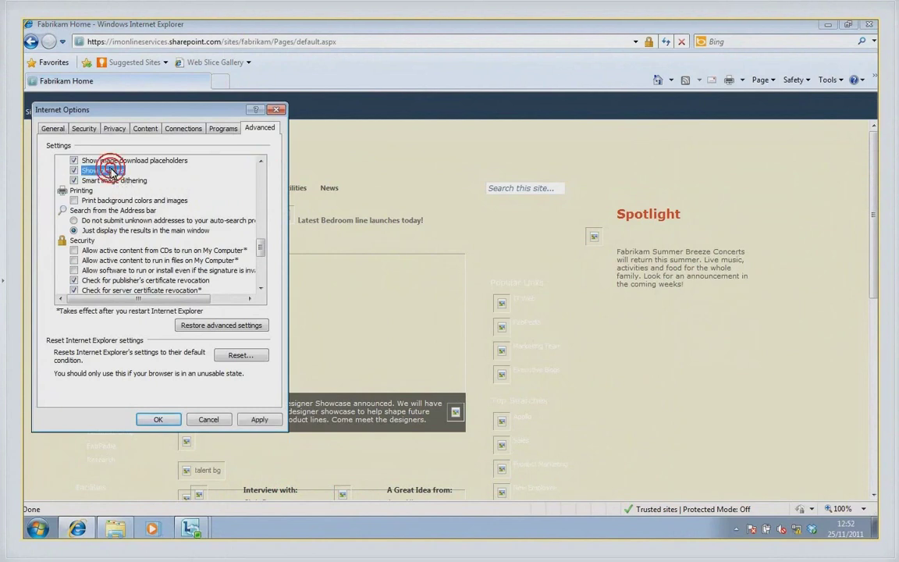
left_click(258, 419)
left_click(161, 419)
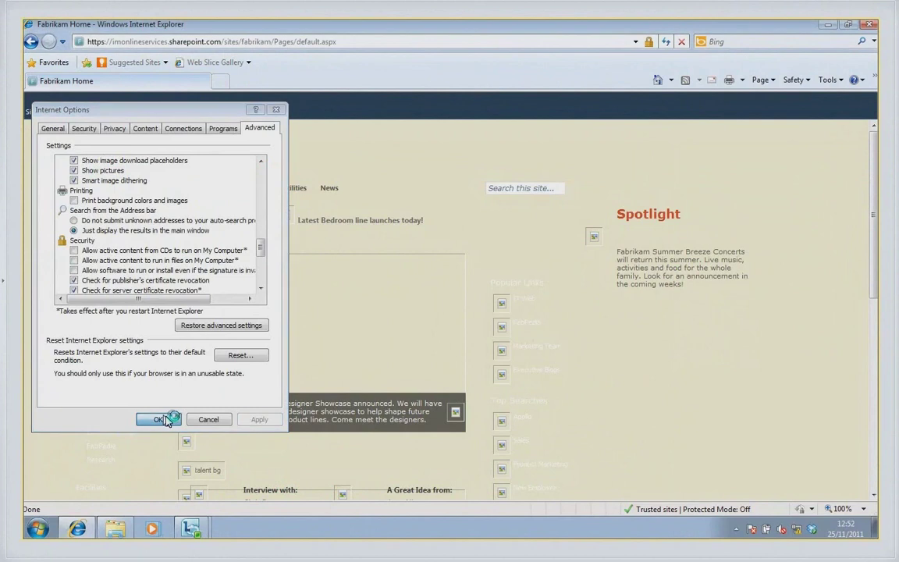
key("F5")
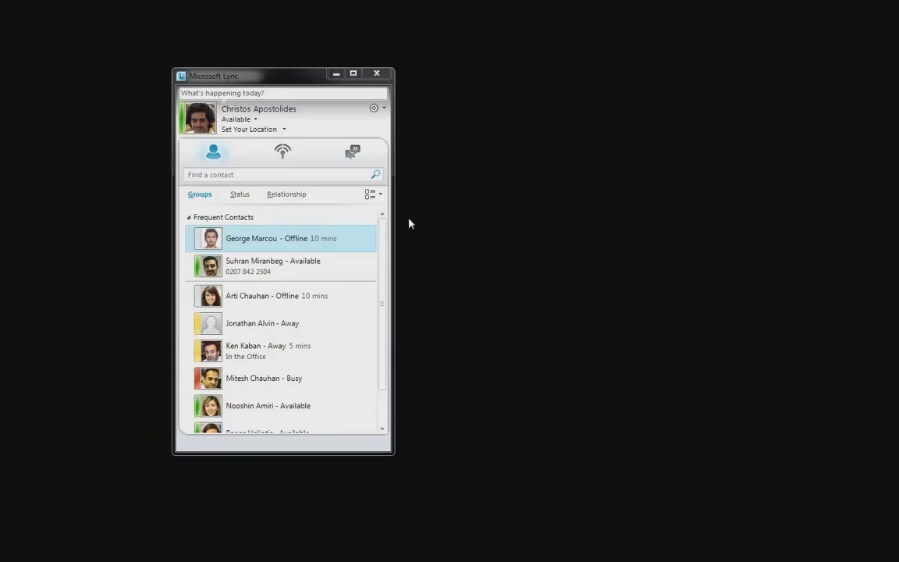
- Start an instant Meet Now group meeting and begin creating a new poll
left_click(381, 108)
left_click(394, 138)
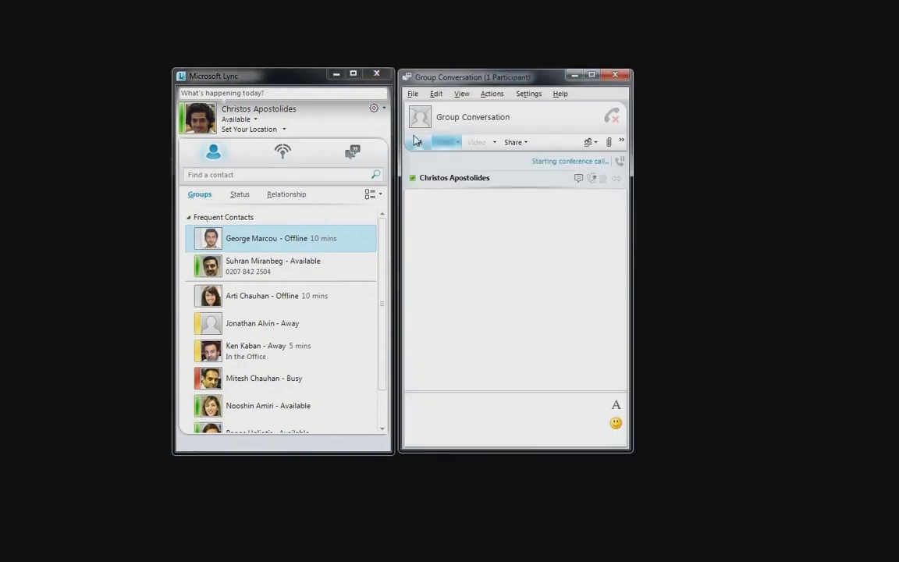
left_click(517, 142)
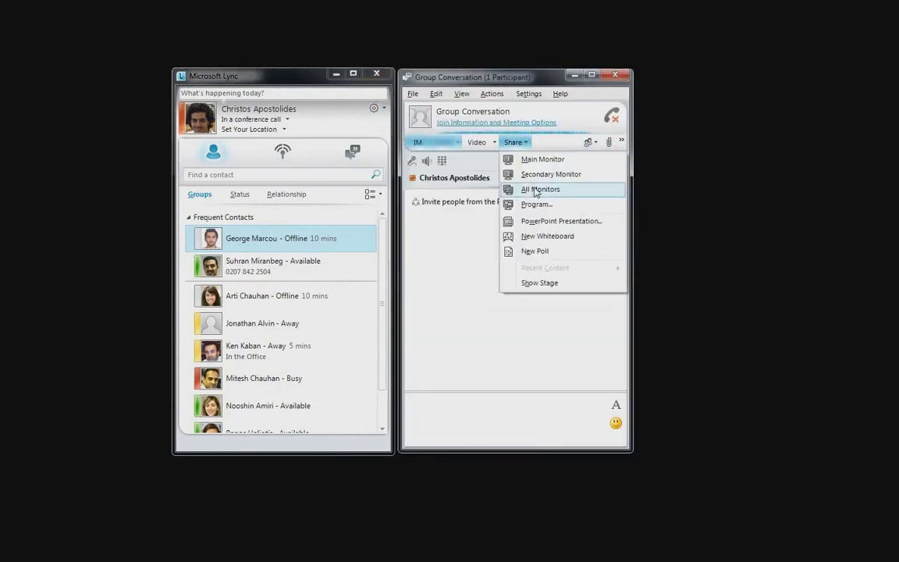
left_click(537, 252)
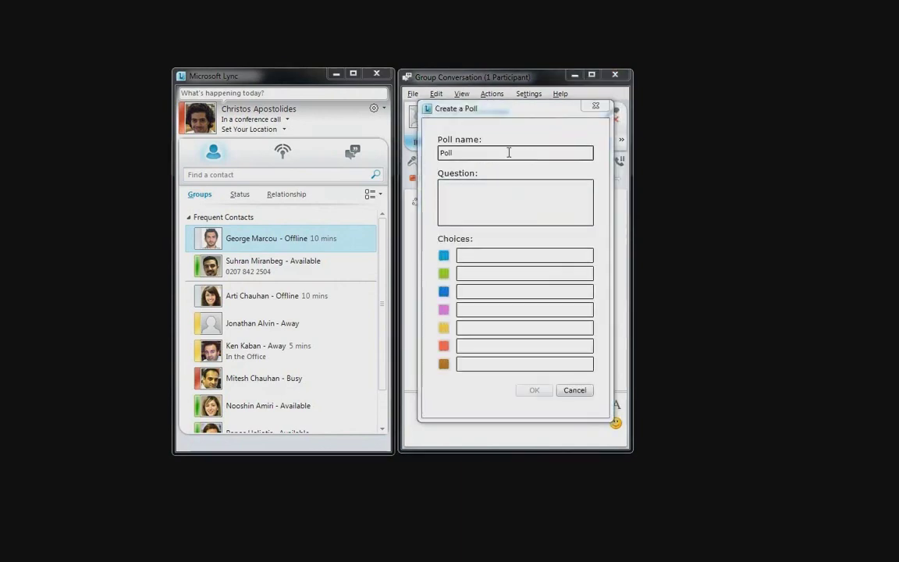
- Name the poll 'Company Poll' and enter '17th of December' as the third choice
left_click(508, 152)
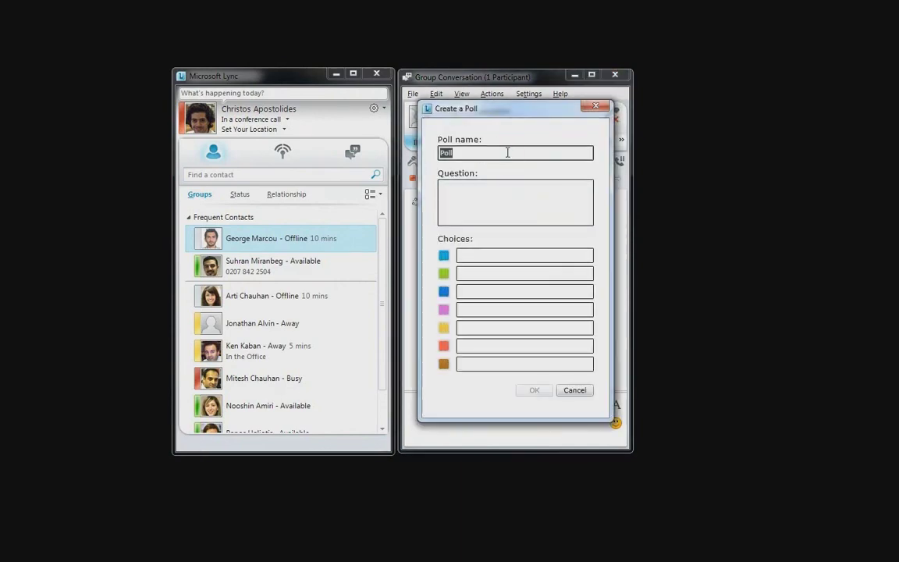
type("Company Poll")
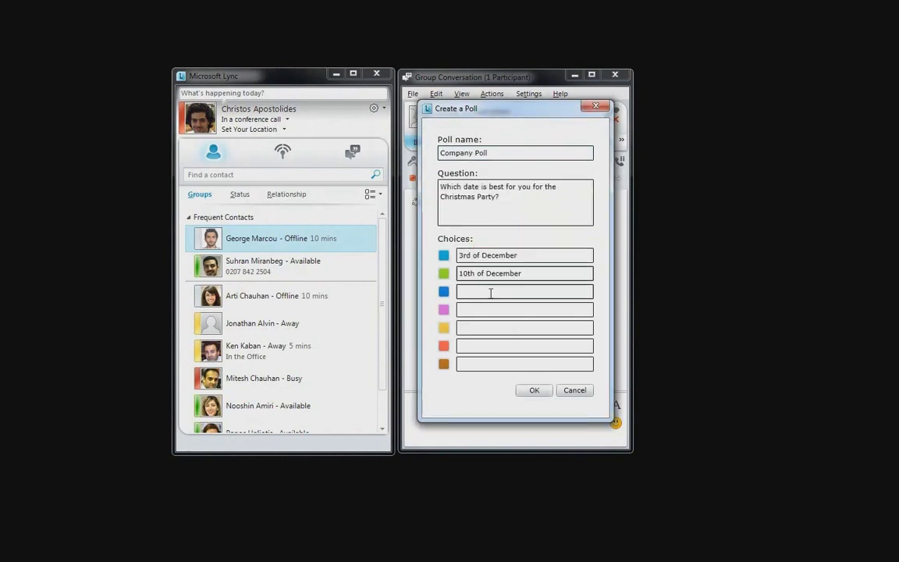
left_click(489, 291)
type("17")
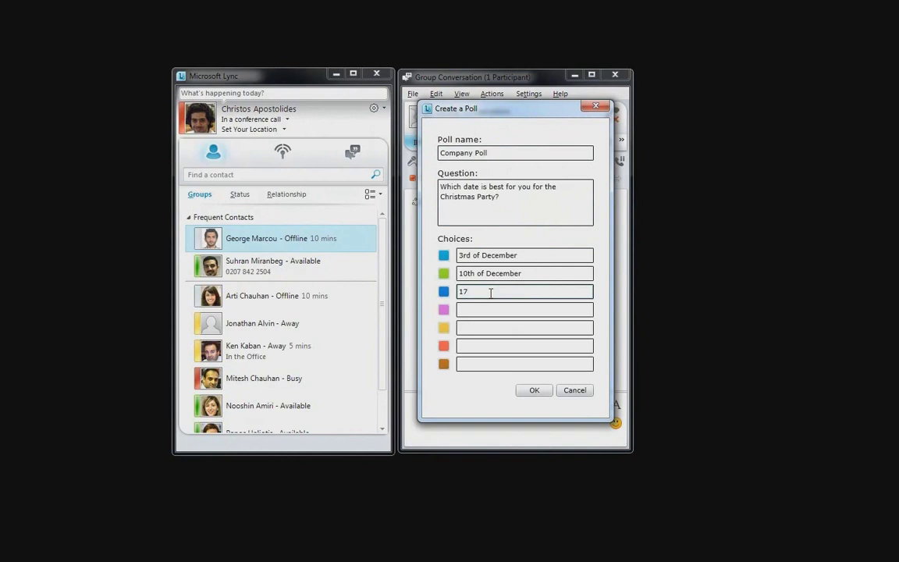
type("th of December")
left_click(511, 310)
- Add 'I don't mind' as the fourth choice, create the poll, and move the conversation window up
type("I don't mind")
left_click(534, 389)
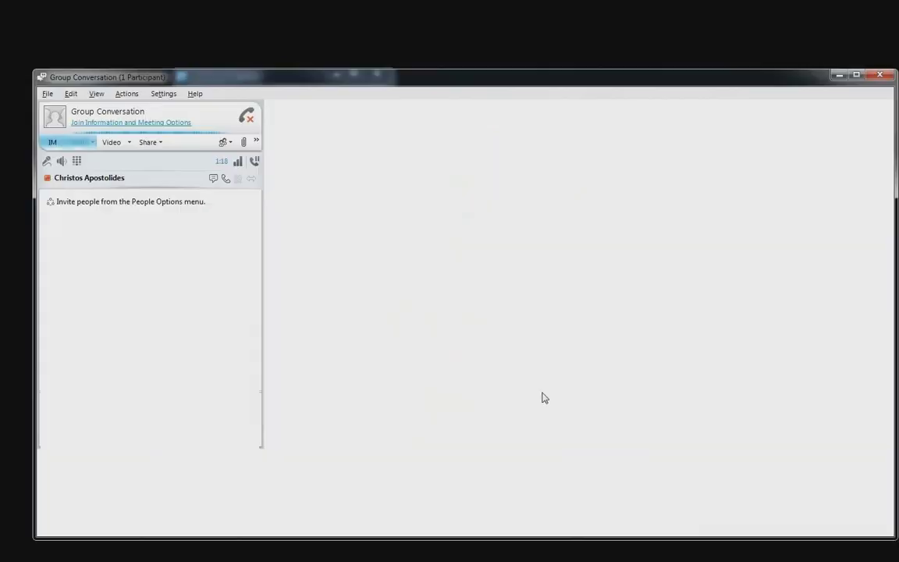
left_click_drag(422, 83, 423, 49)
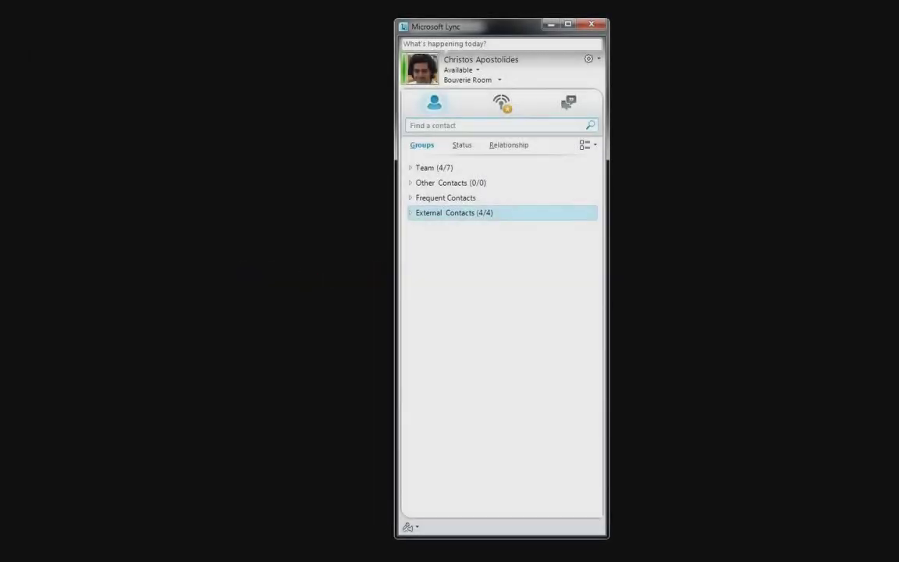
- Open a conversation with the External Contacts Hotmail contact and translate it to Greek
left_click(409, 213)
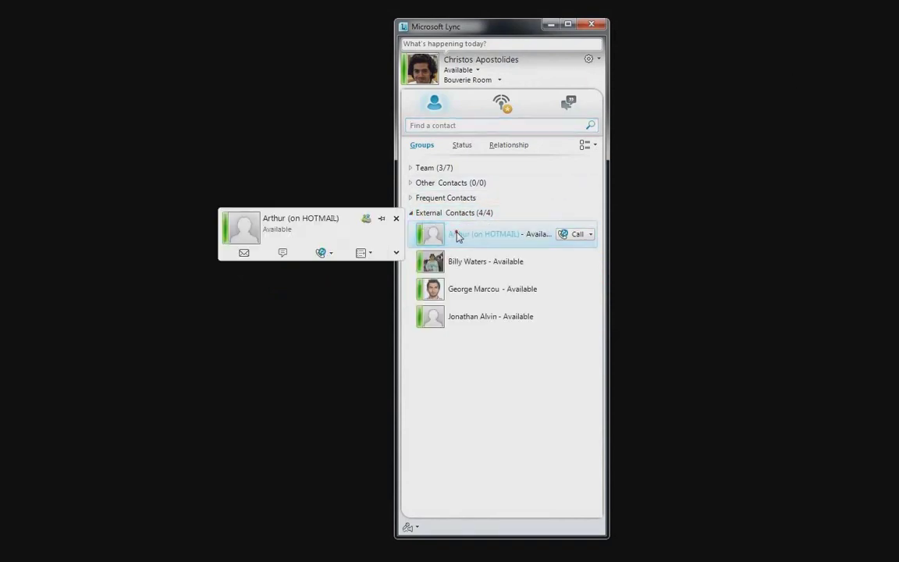
double_click(457, 235)
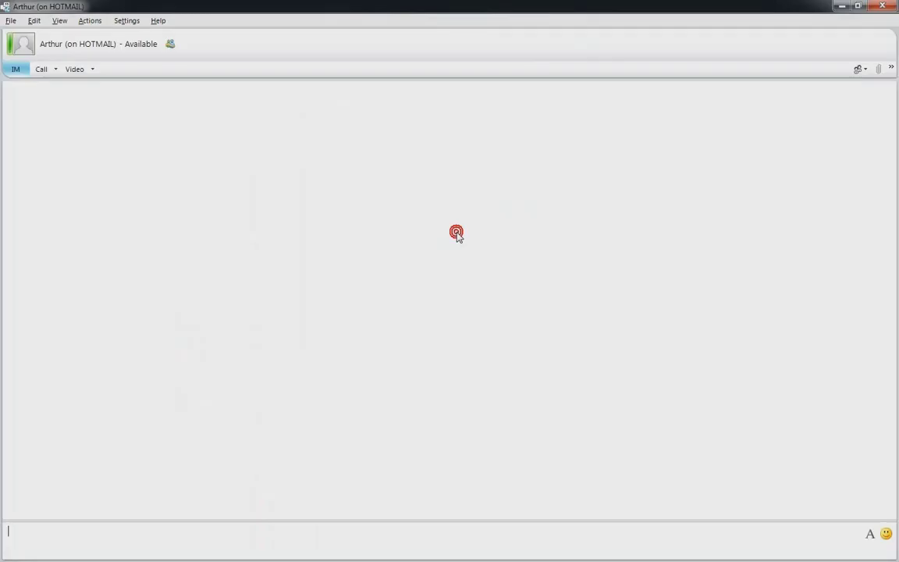
left_click(890, 70)
left_click(749, 118)
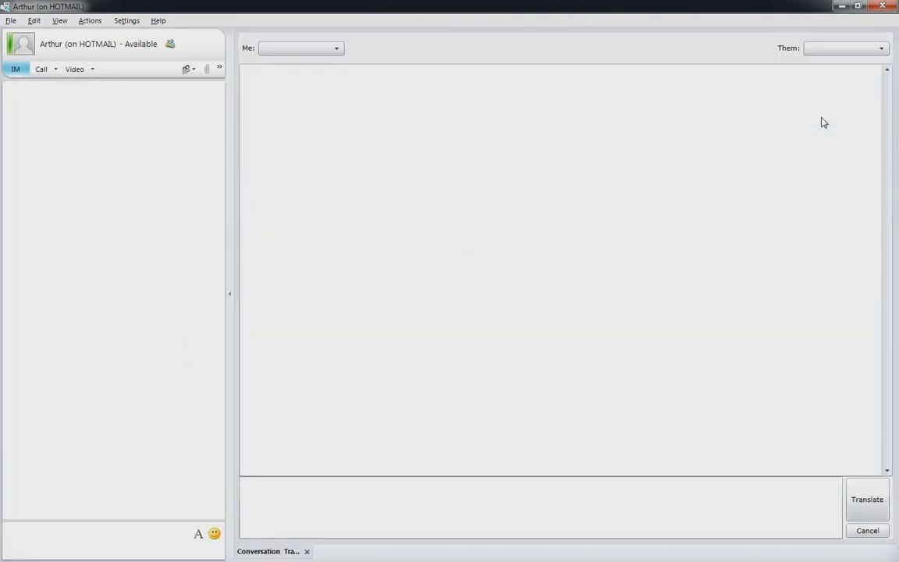
left_click(880, 50)
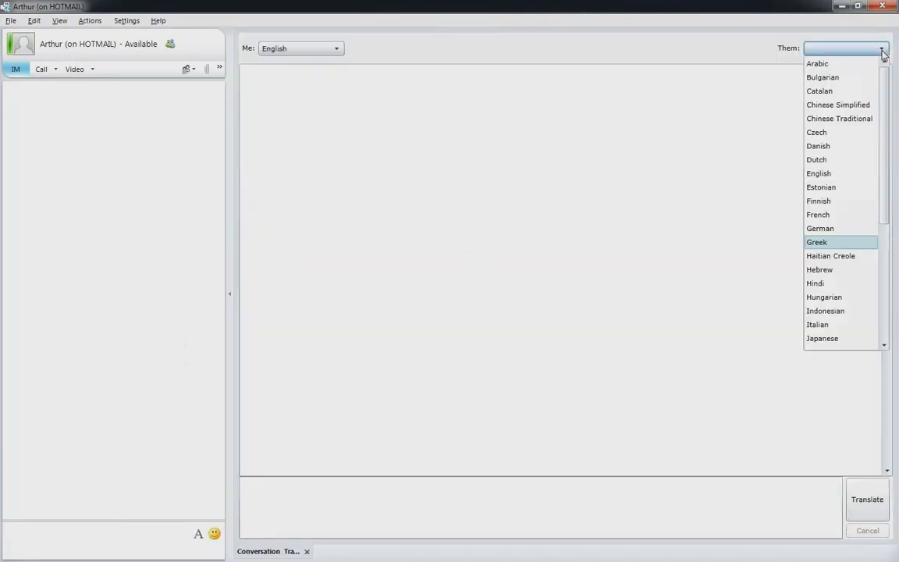
left_click(811, 242)
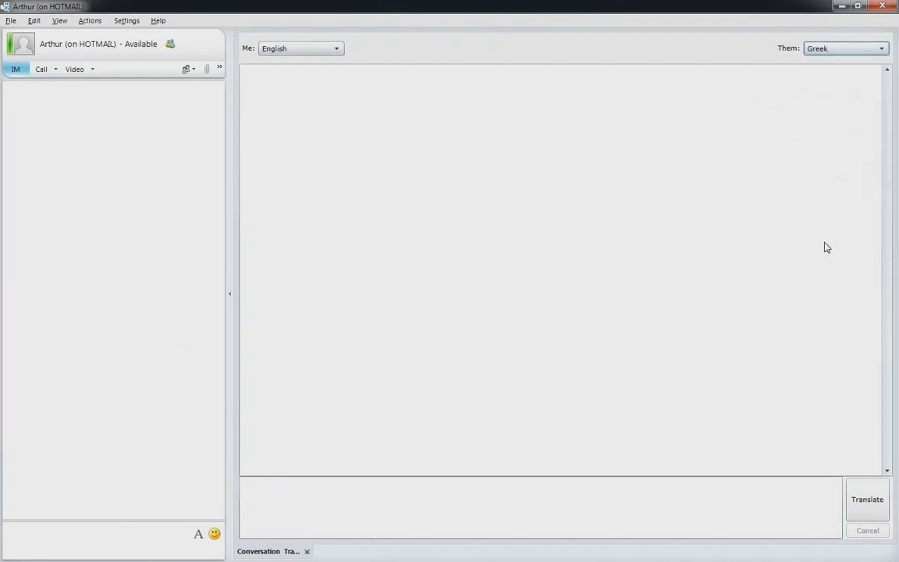
- Send a Greek-translated greeting to the contact acknowledging their interview request
left_click(538, 506)
type("Hi Arthur, I received your interview request.")
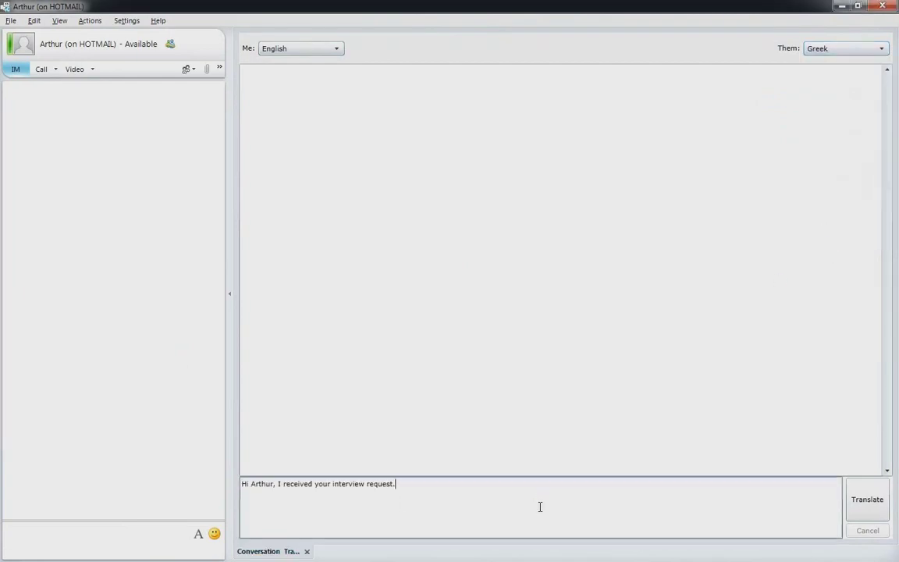
key("Return")
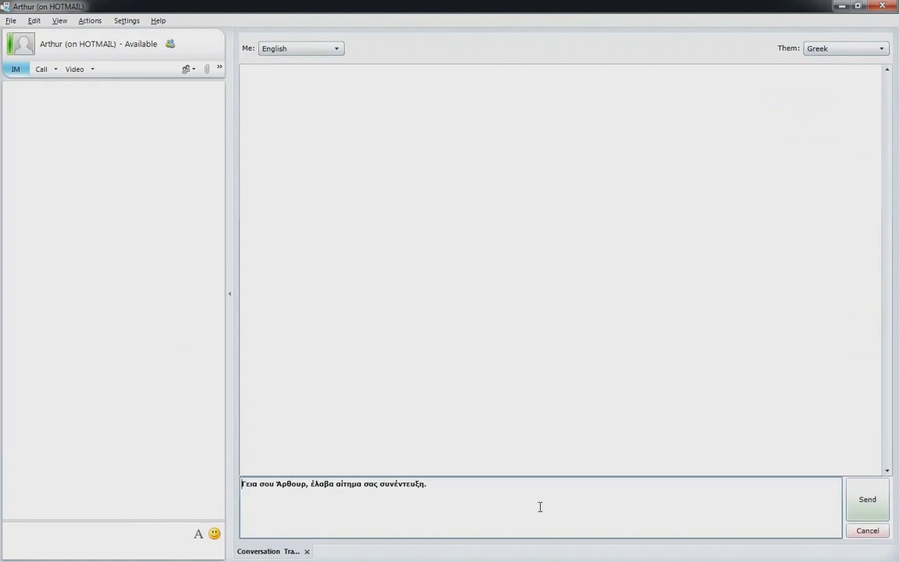
key("Return")
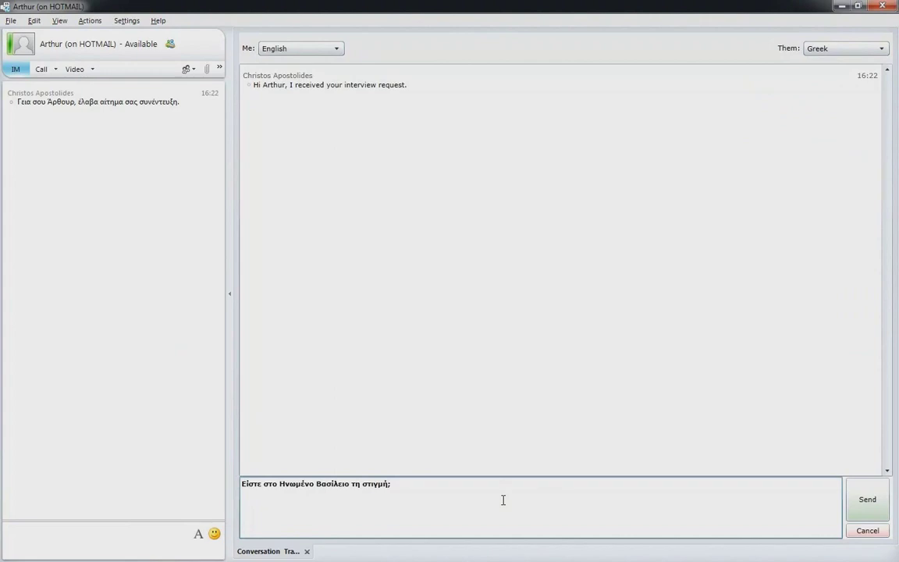
- Send the next translated reply in the conversation
key("Return")
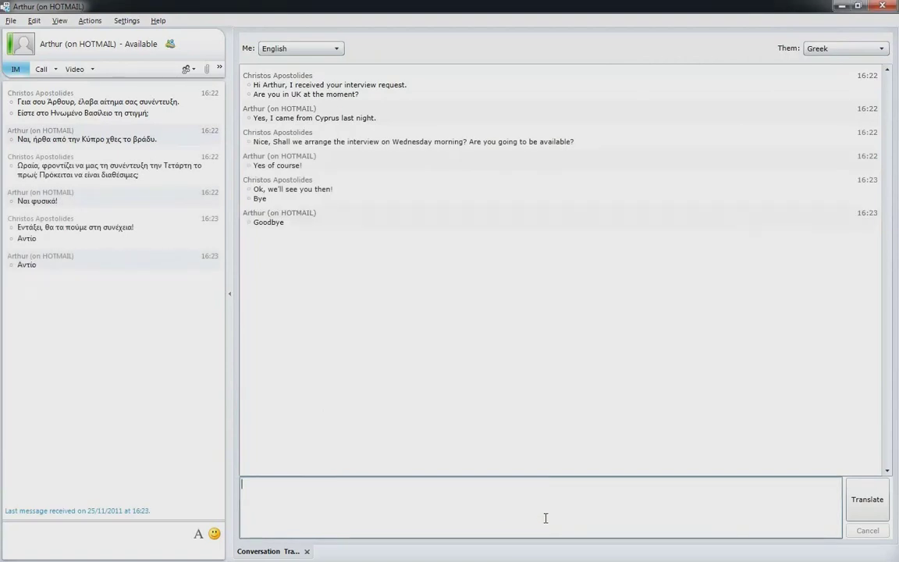
- Restore the translated conversation window to normal size and close it
double_click(655, 6)
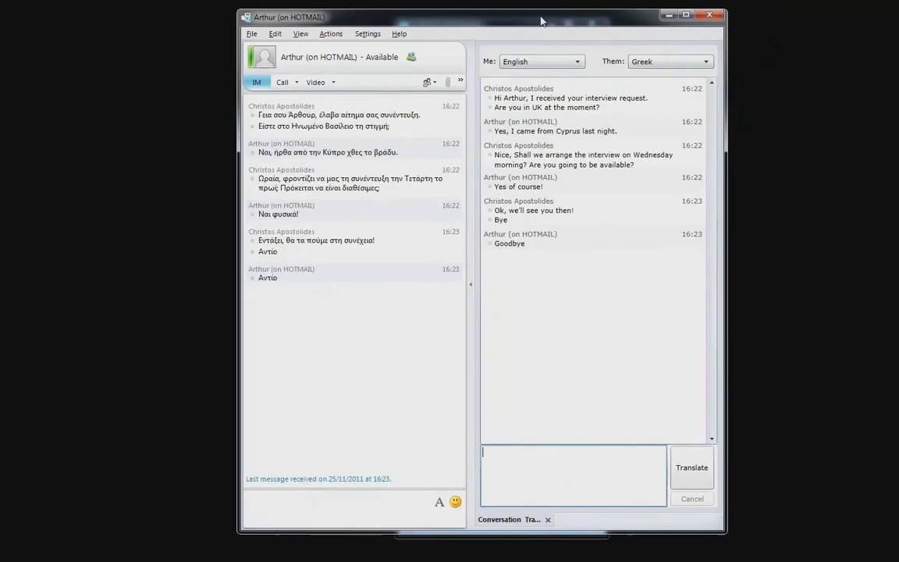
left_click(654, 11)
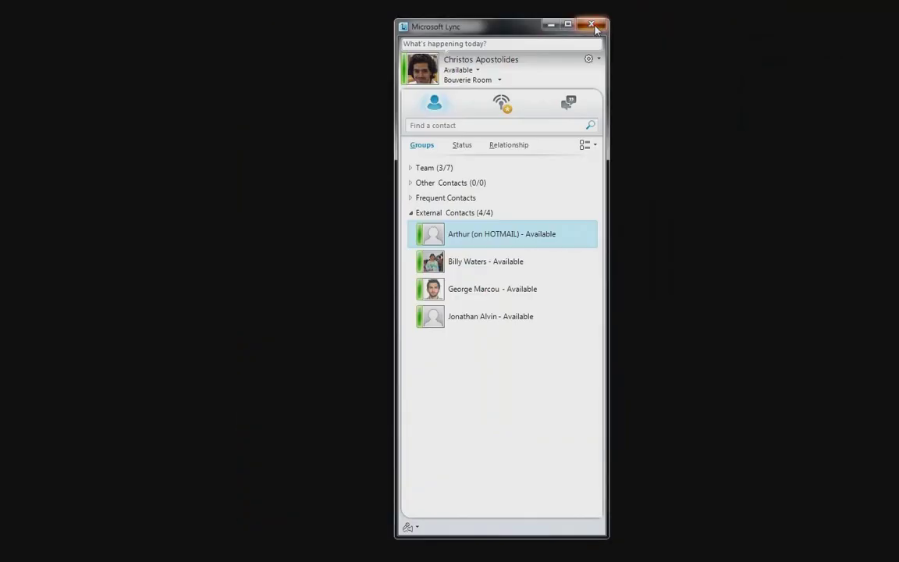